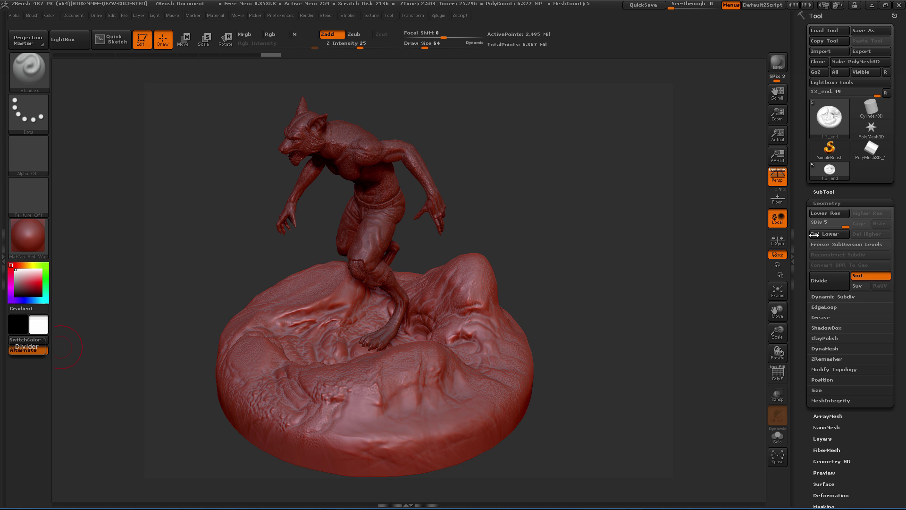
# Step: Step the base's subdivision levels down and back up, then turn on PolyF and orbit close to its dense mesh
pyautogui.moveTo(845, 226); pyautogui.dragTo(812, 230)
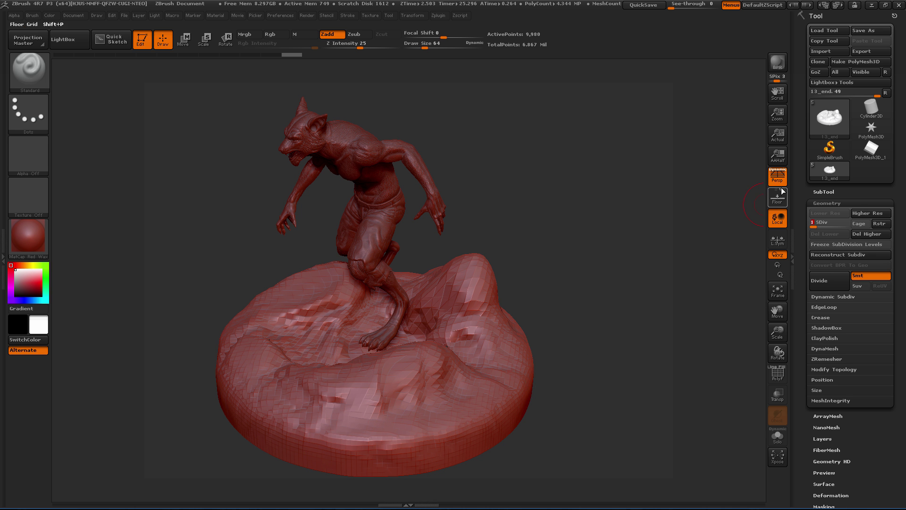
pyautogui.moveTo(813, 227); pyautogui.dragTo(850, 227)
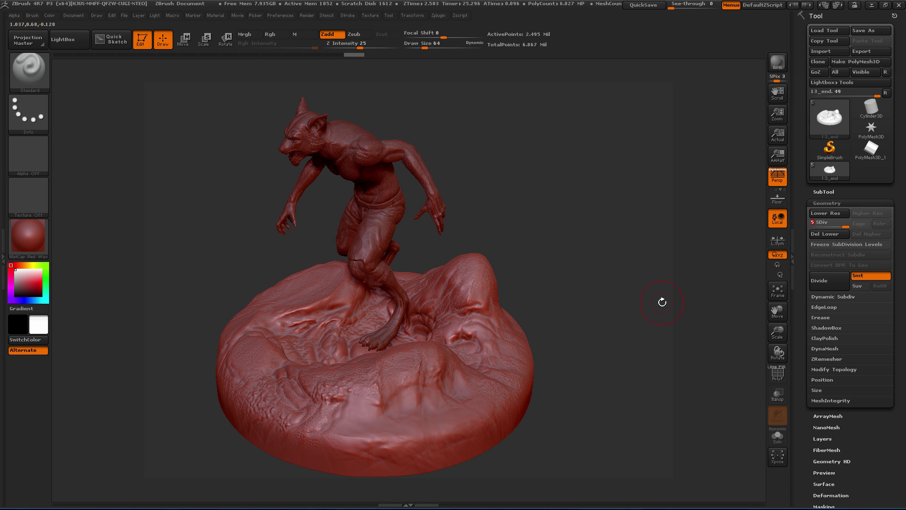
pyautogui.click(777, 375)
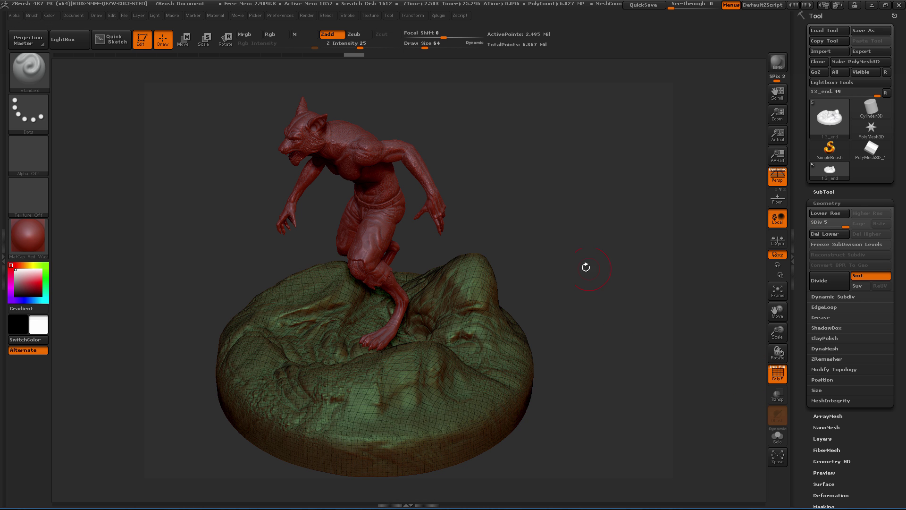
pyautogui.moveTo(585, 267)
pyautogui.mouseDown()
pyautogui.moveTo(595, 310)
pyautogui.moveTo(652, 349)
pyautogui.moveTo(642, 330)
pyautogui.moveTo(651, 330)
pyautogui.mouseUp()
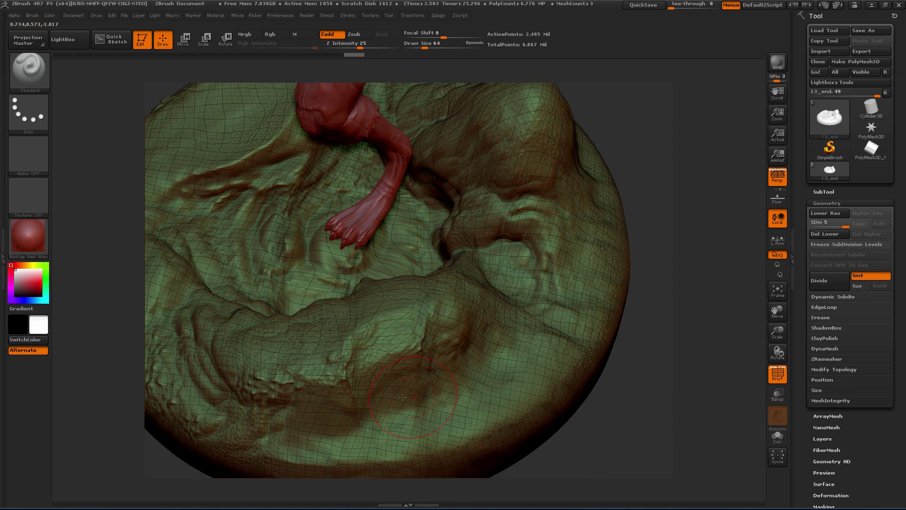
pyautogui.moveTo(693, 255); pyautogui.dragTo(684, 315)
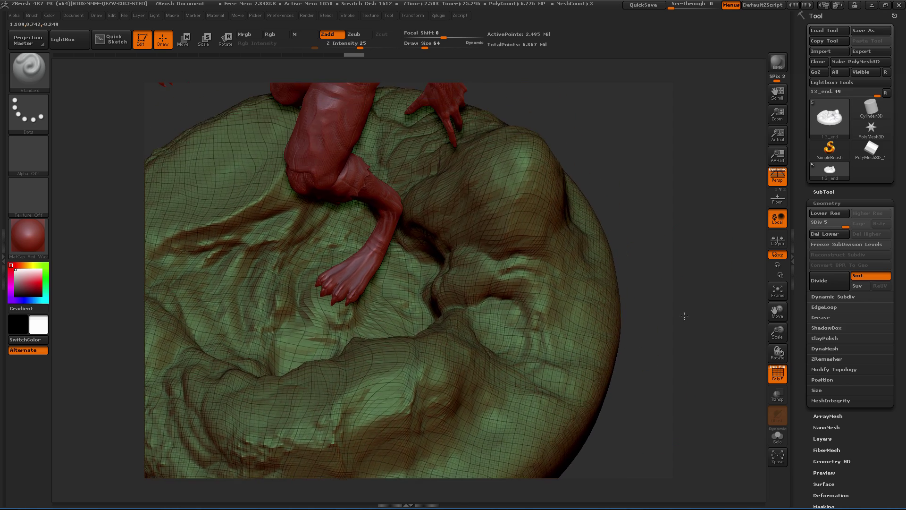
pyautogui.moveTo(653, 196); pyautogui.dragTo(594, 171)
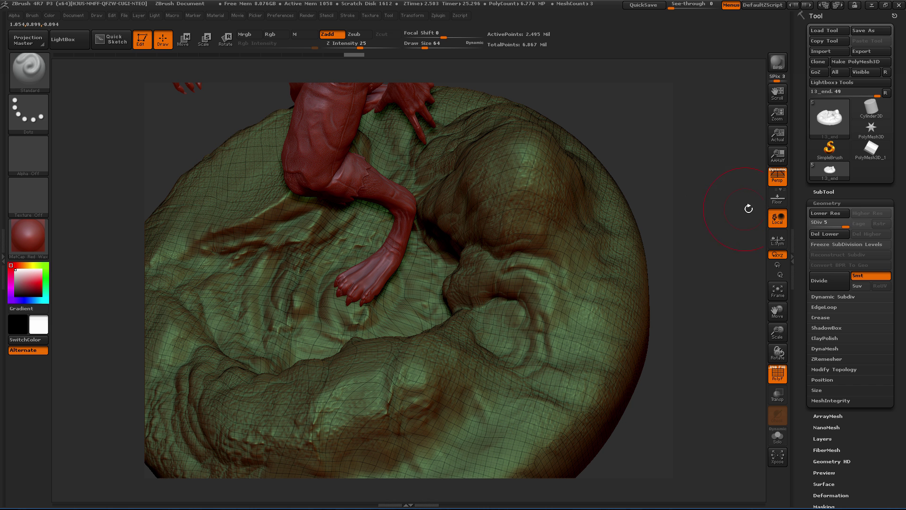
# Step: Drop the ground base to SDiv 1 and orbit around its coarse 9,088-point mesh
pyautogui.moveTo(832, 226); pyautogui.dragTo(802, 230)
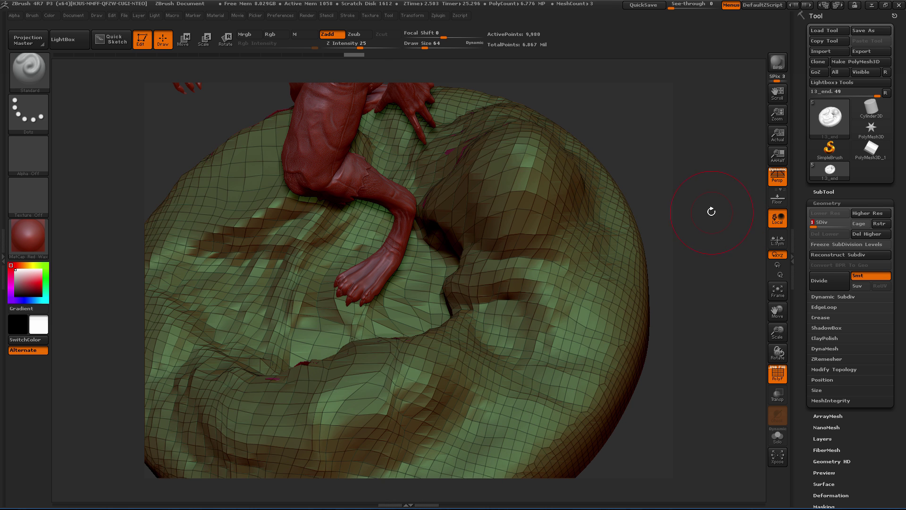
pyautogui.moveTo(667, 187); pyautogui.dragTo(630, 190)
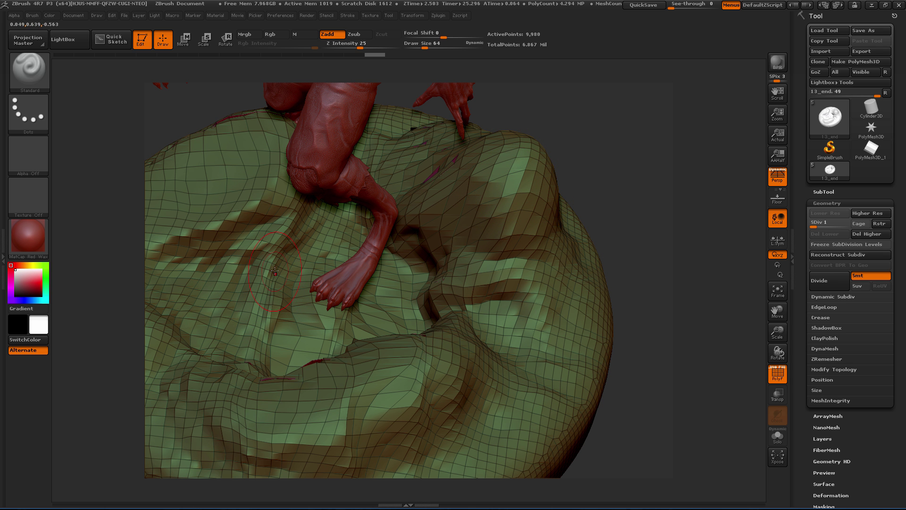
pyautogui.moveTo(620, 165); pyautogui.dragTo(661, 181)
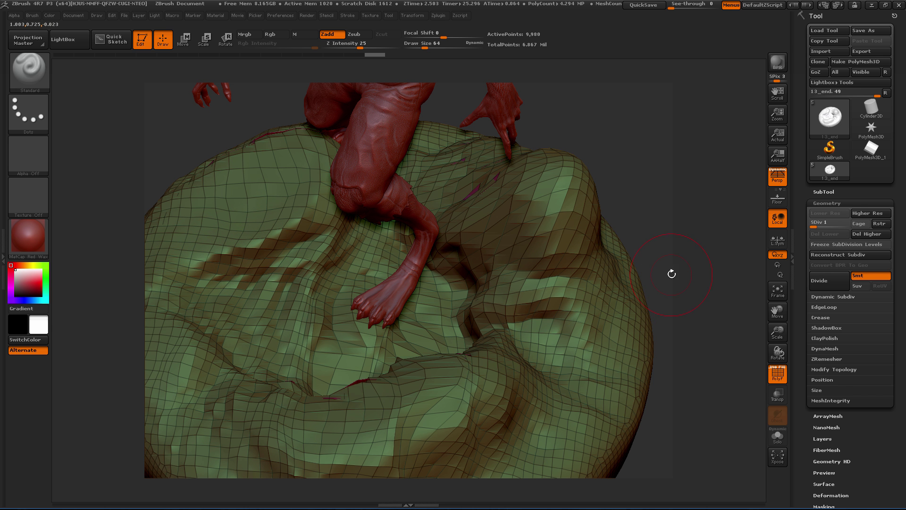
pyautogui.moveTo(672, 269); pyautogui.dragTo(612, 270)
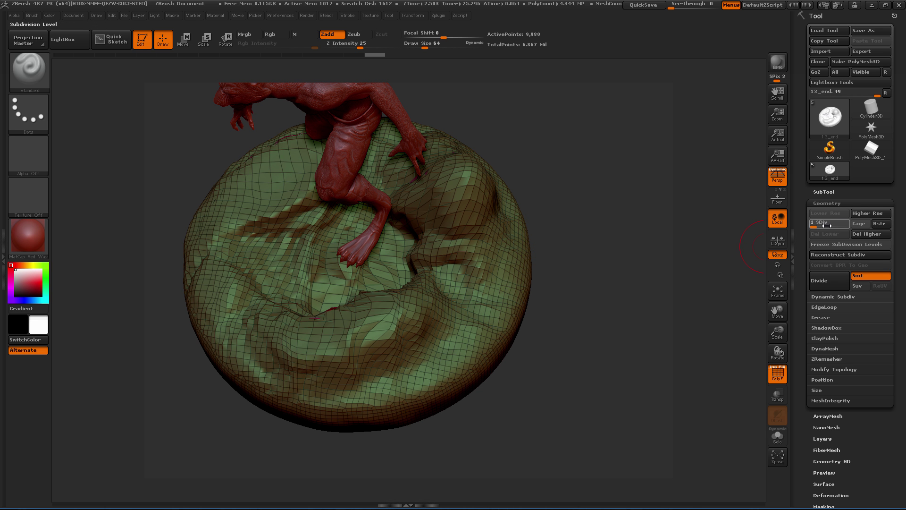
# Step: Expand Geometry, drag SDiv back to 5 (2.495 million points), and reopen the SubTool list
pyautogui.click(833, 191)
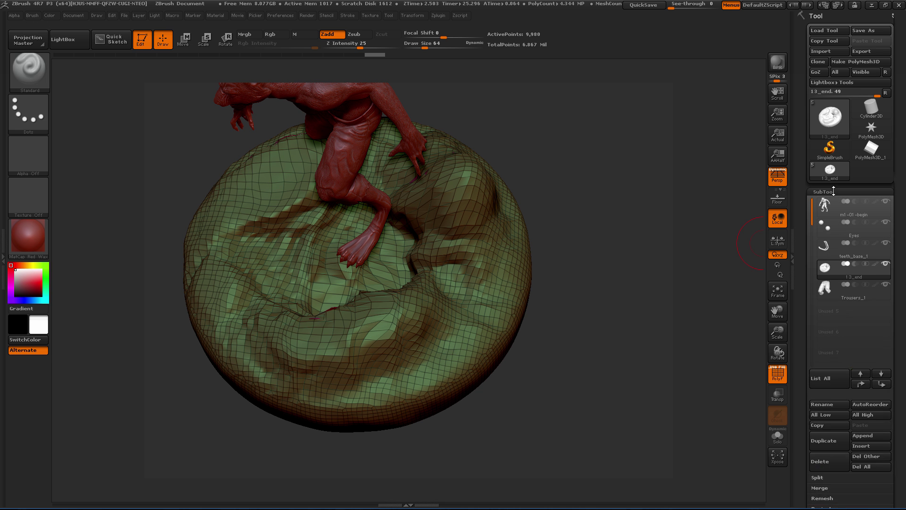
pyautogui.moveTo(833, 231)
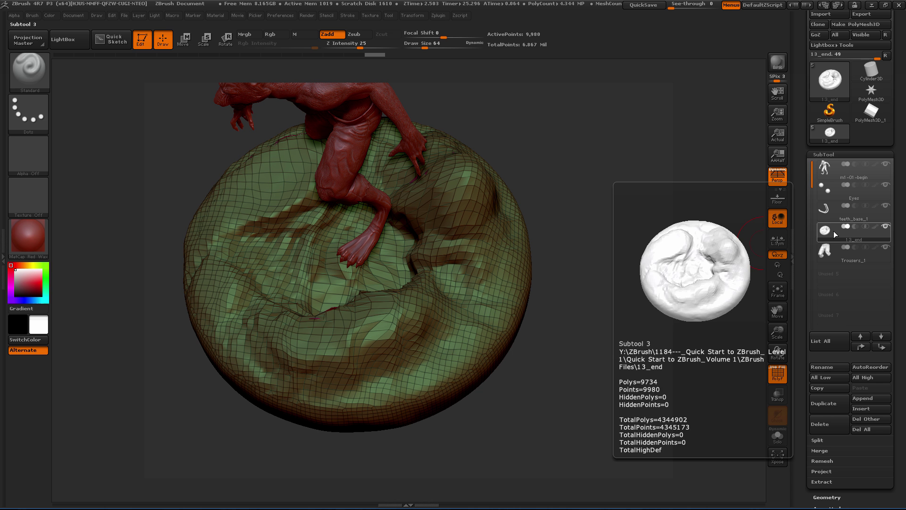
pyautogui.scroll(-3, 810, 334)
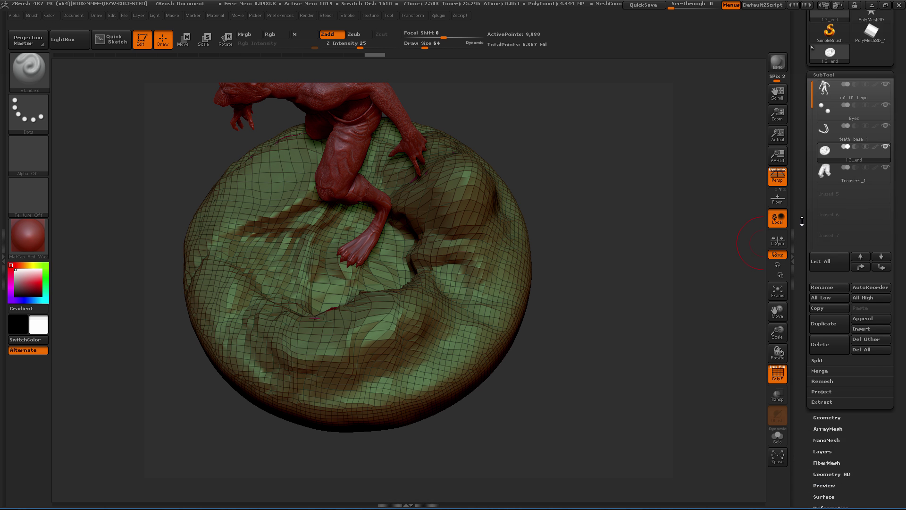
pyautogui.click(826, 374)
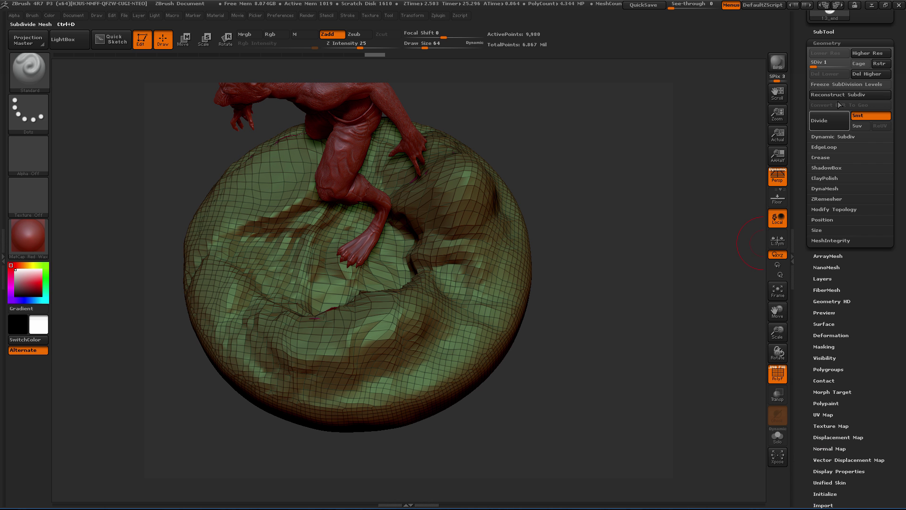
pyautogui.moveTo(829, 63); pyautogui.dragTo(809, 184)
pyautogui.click(823, 154)
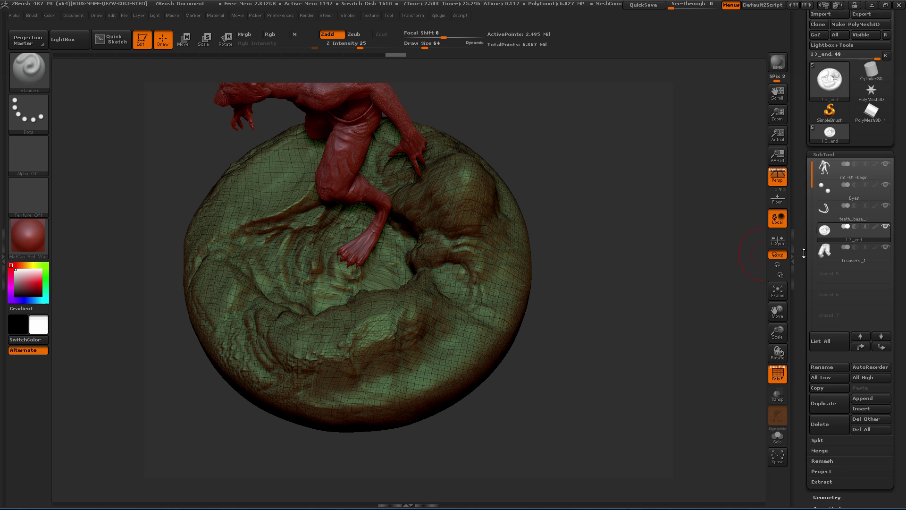
# Step: Step the base to SDiv 1 and apply Freeze SubDivision Levels
pyautogui.scroll(-5, 806, 255)
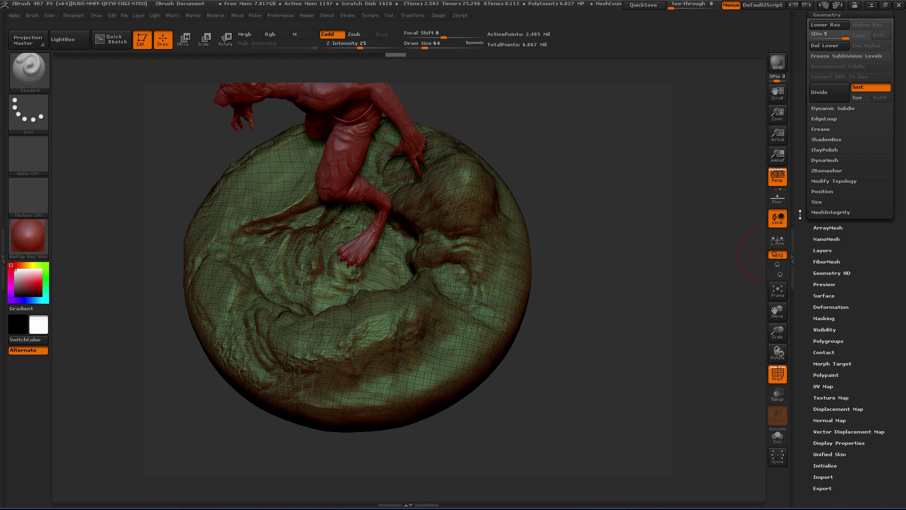
pyautogui.moveTo(844, 158); pyautogui.dragTo(810, 157)
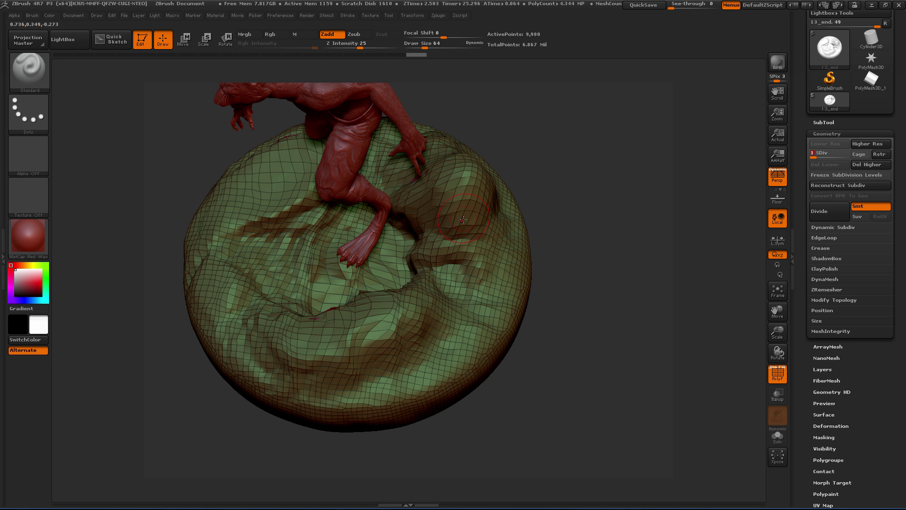
pyautogui.click(853, 176)
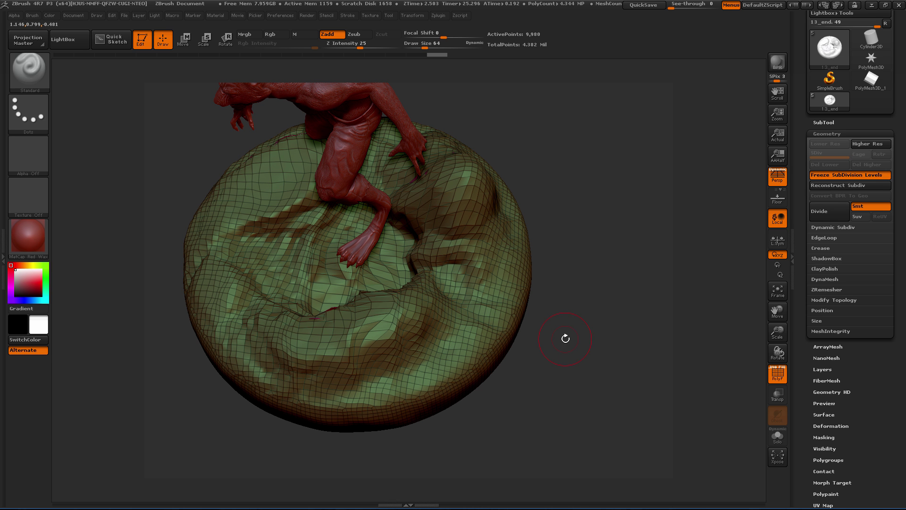
# Step: Turn off Half/Same/Double, set Target Polygons Count to 5, and run ZRemesher on the base
pyautogui.click(821, 291)
pyautogui.moveTo(802, 331); pyautogui.dragTo(802, 216)
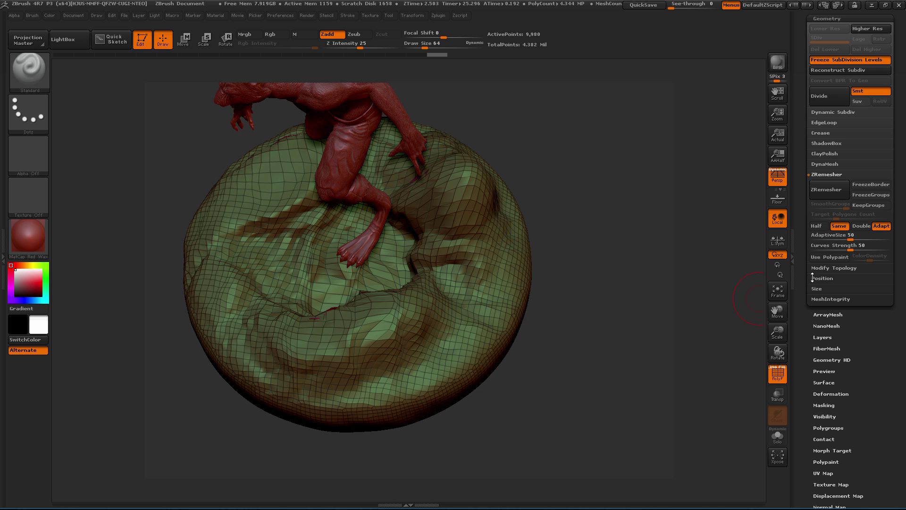
pyautogui.click(817, 225)
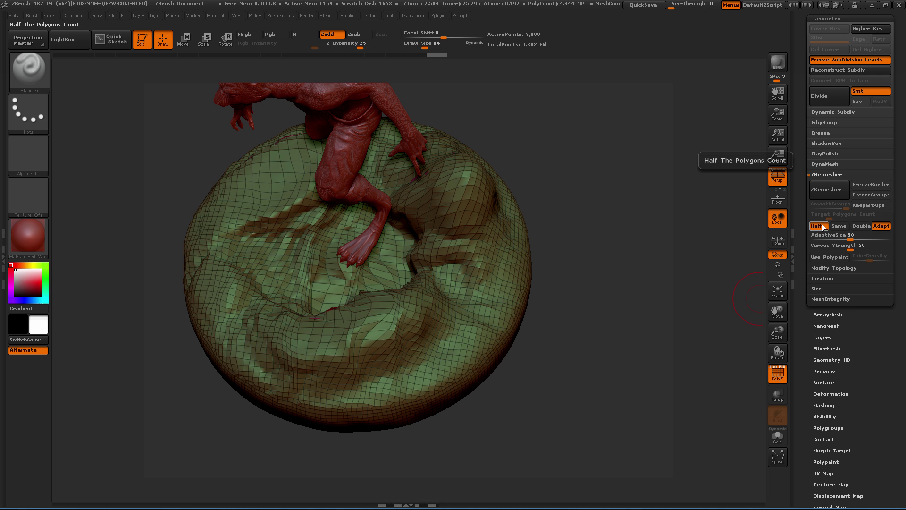
pyautogui.click(839, 226)
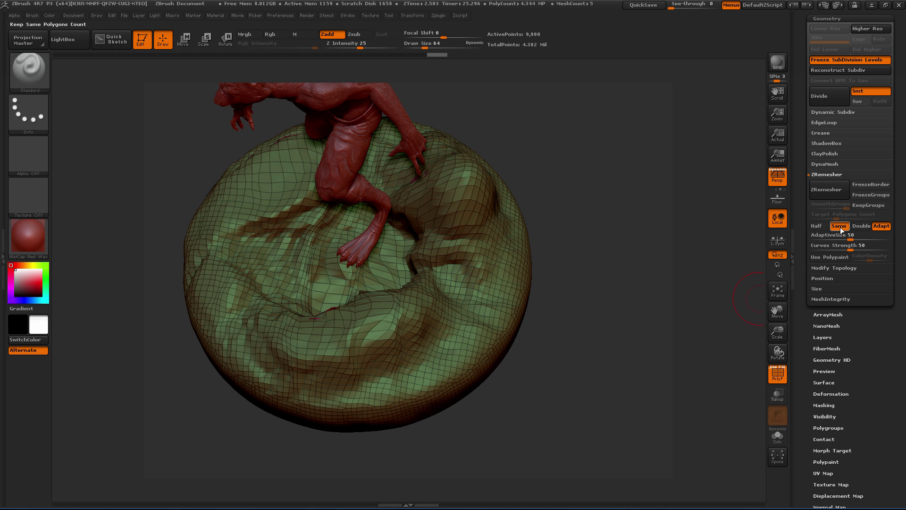
pyautogui.click(860, 226)
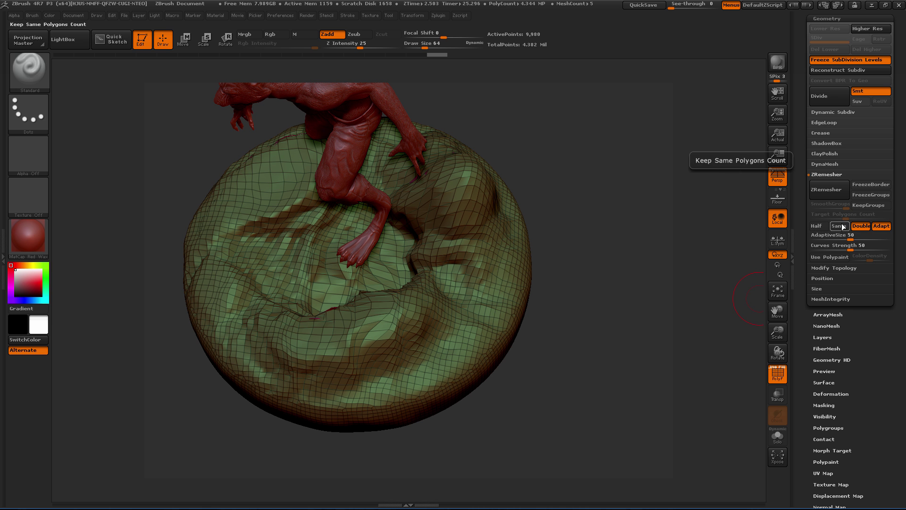
pyautogui.click(860, 226)
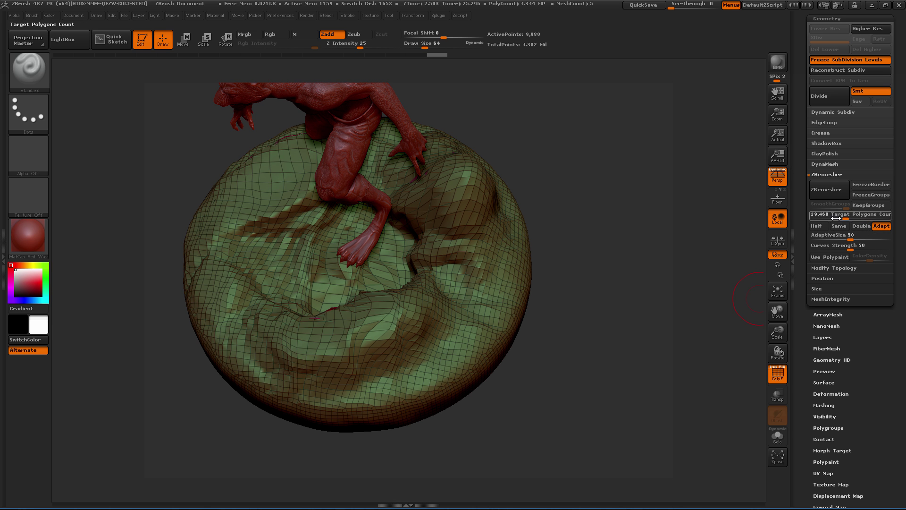
pyautogui.click(852, 214)
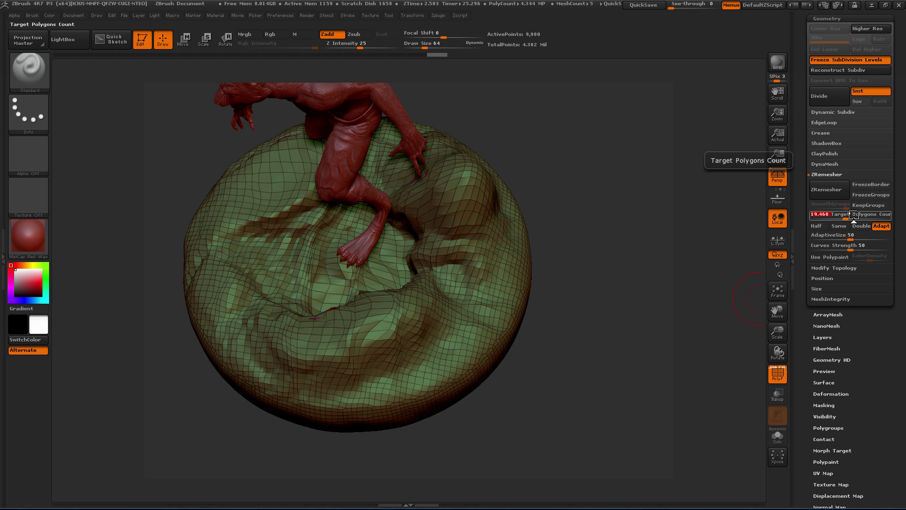
pyautogui.write('5')
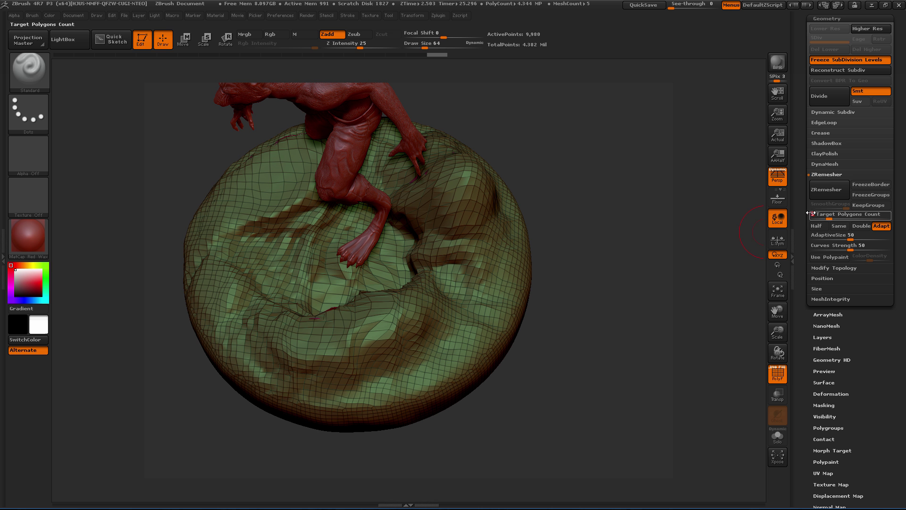
pyautogui.click(825, 189)
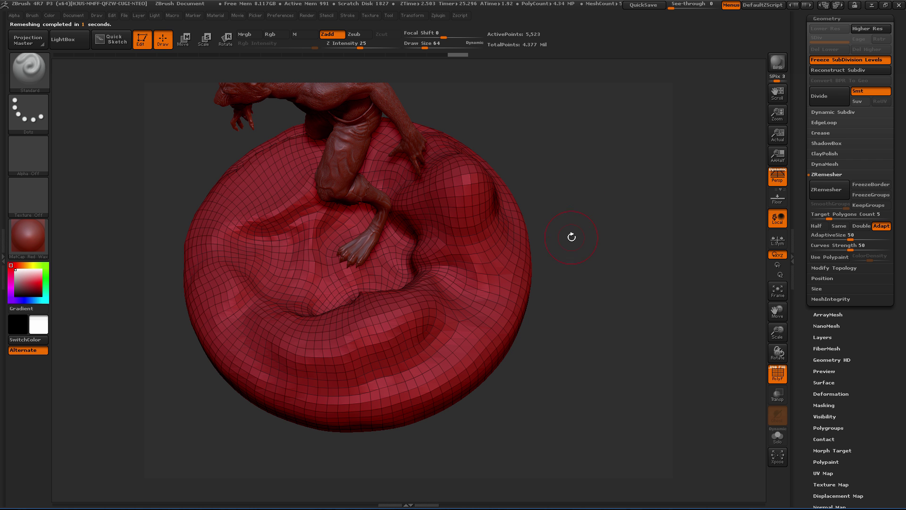
pyautogui.moveTo(573, 237)
pyautogui.keyDown('alt'); pyautogui.mouseDown()
pyautogui.moveTo(581, 254)
pyautogui.moveTo(591, 238)
pyautogui.moveTo(586, 256)
pyautogui.moveTo(515, 217)
pyautogui.moveTo(471, 216)
pyautogui.moveTo(562, 246)
pyautogui.moveTo(608, 321)
pyautogui.moveTo(620, 272)
pyautogui.moveTo(590, 269)
pyautogui.mouseUp(); pyautogui.keyUp('alt')
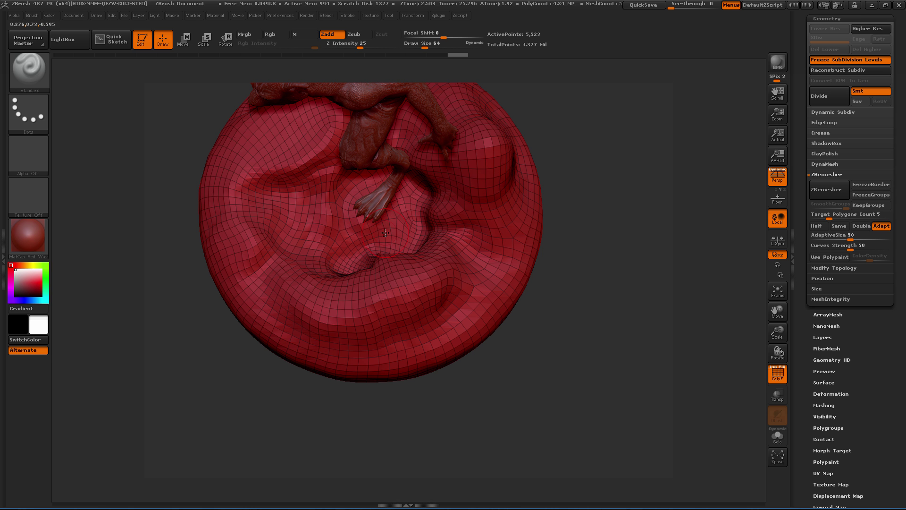
pyautogui.moveTo(605, 280); pyautogui.dragTo(445, 210)
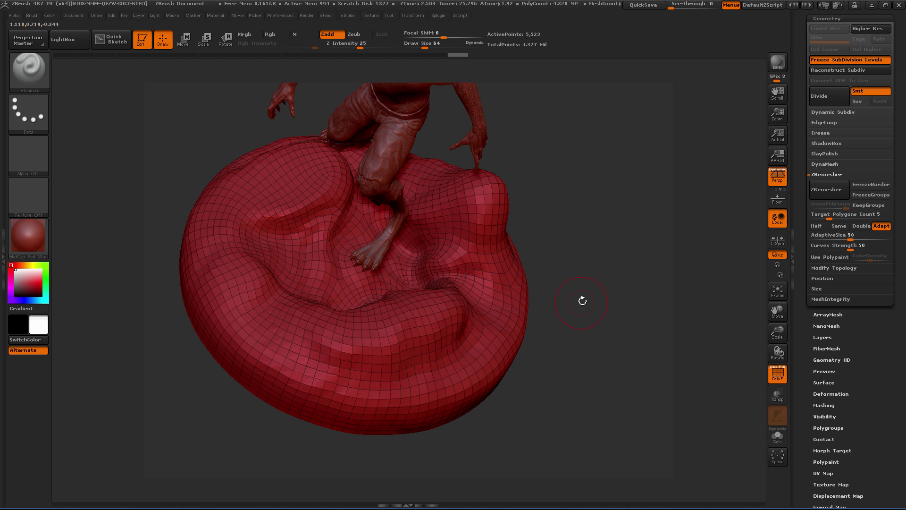
pyautogui.moveTo(582, 301)
pyautogui.mouseDown()
pyautogui.moveTo(588, 283)
pyautogui.moveTo(600, 311)
pyautogui.moveTo(584, 297)
pyautogui.moveTo(570, 303)
pyautogui.mouseUp()
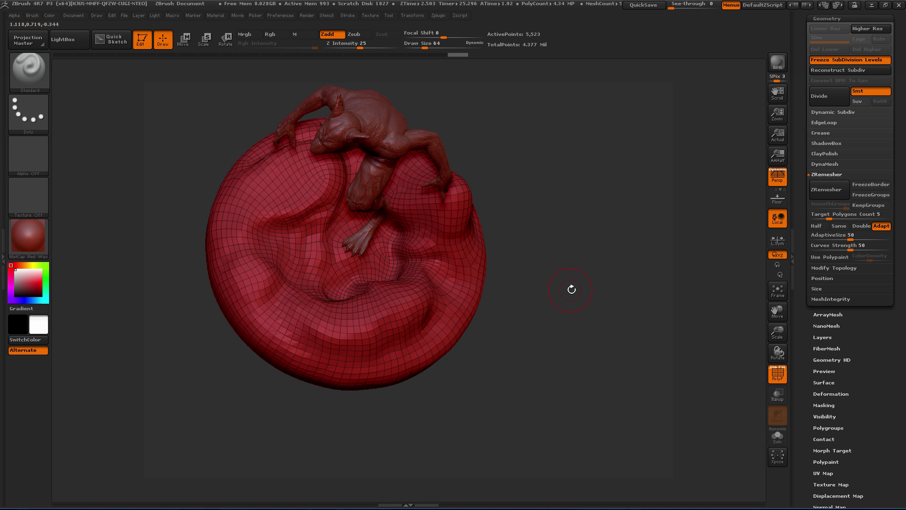
pyautogui.moveTo(589, 288)
pyautogui.mouseDown()
pyautogui.moveTo(574, 242)
pyautogui.moveTo(595, 291)
pyautogui.moveTo(585, 271)
pyautogui.mouseUp()
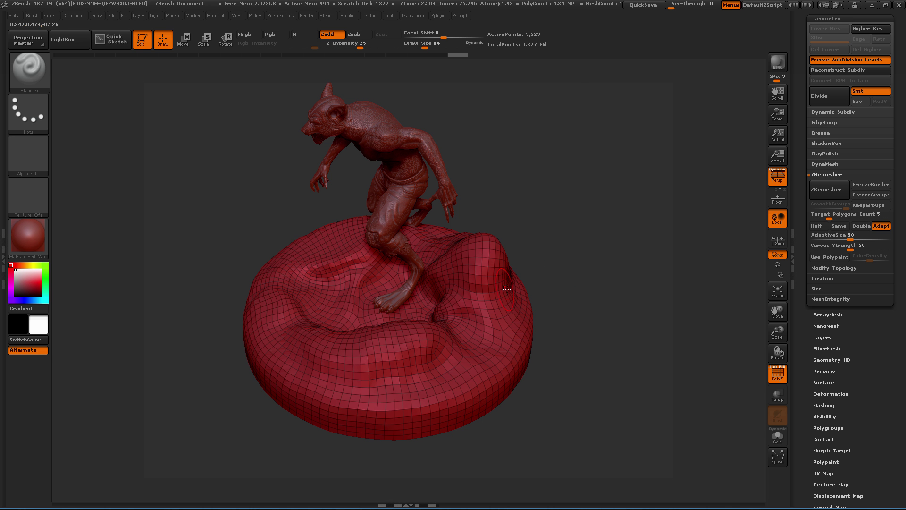
pyautogui.moveTo(599, 250)
pyautogui.mouseDown()
pyautogui.moveTo(533, 303)
pyautogui.moveTo(542, 283)
pyautogui.moveTo(568, 279)
pyautogui.mouseUp()
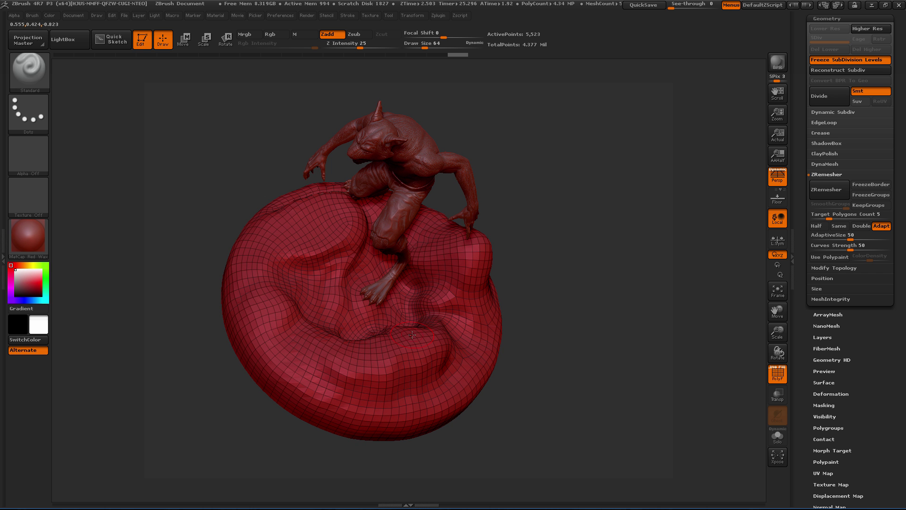
# Step: Confirm 13_end is the active subtool, rotate to a frontal view, and expand Tool > Geometry
pyautogui.moveTo(805, 116); pyautogui.dragTo(812, 212)
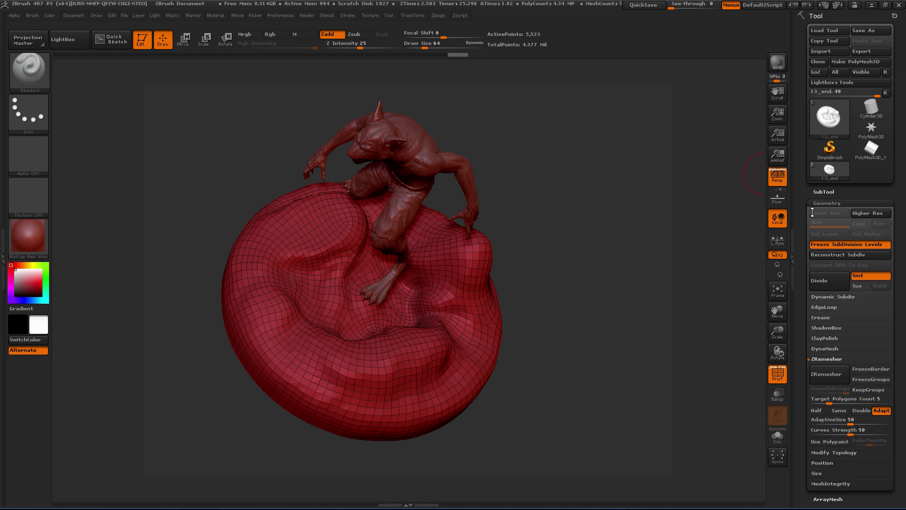
pyautogui.click(828, 191)
pyautogui.moveTo(833, 233)
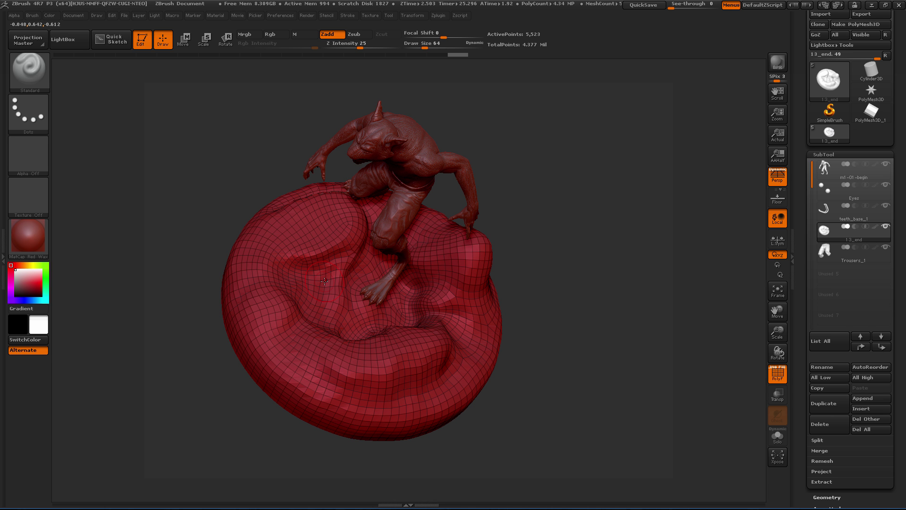
pyautogui.moveTo(602, 297); pyautogui.dragTo(591, 313)
pyautogui.moveTo(802, 325); pyautogui.dragTo(805, 235)
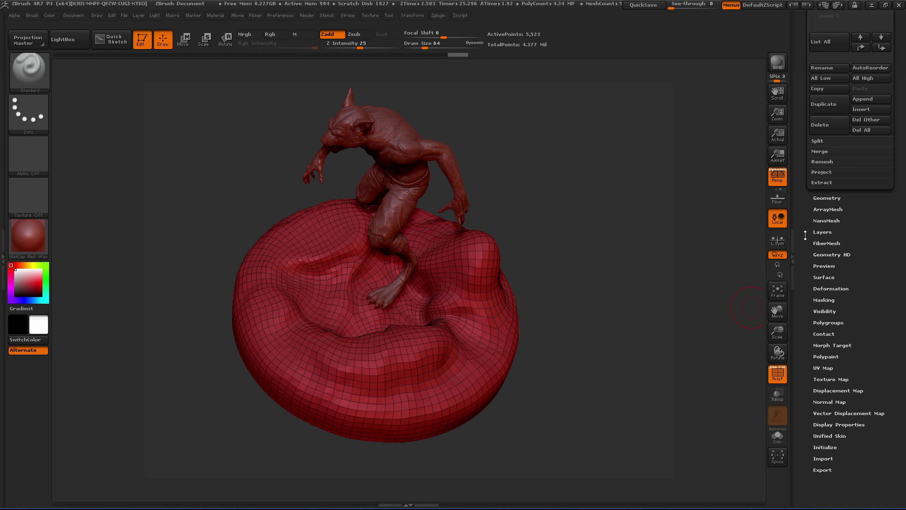
pyautogui.click(827, 198)
pyautogui.moveTo(793, 181); pyautogui.dragTo(794, 252)
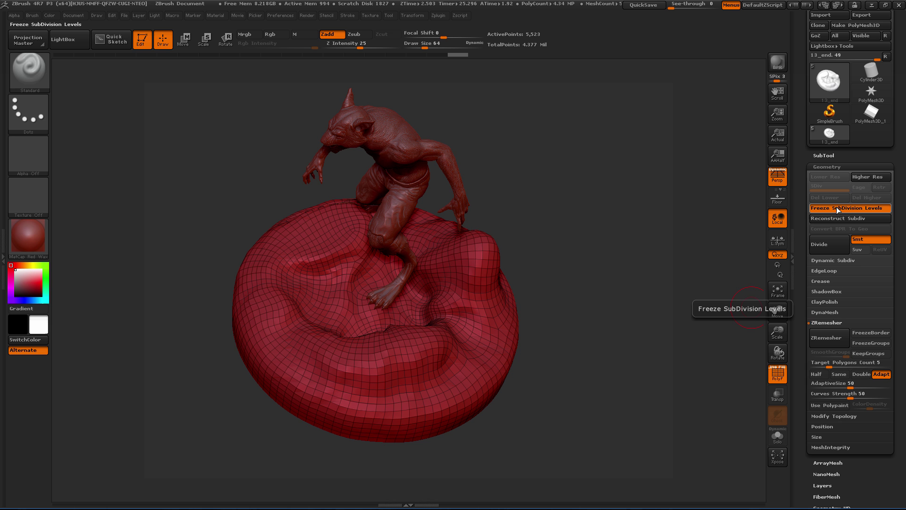
# Step: Unfreeze the subdivision levels to reproject detail across five levels, then rotate to inspect it
pyautogui.click(837, 210)
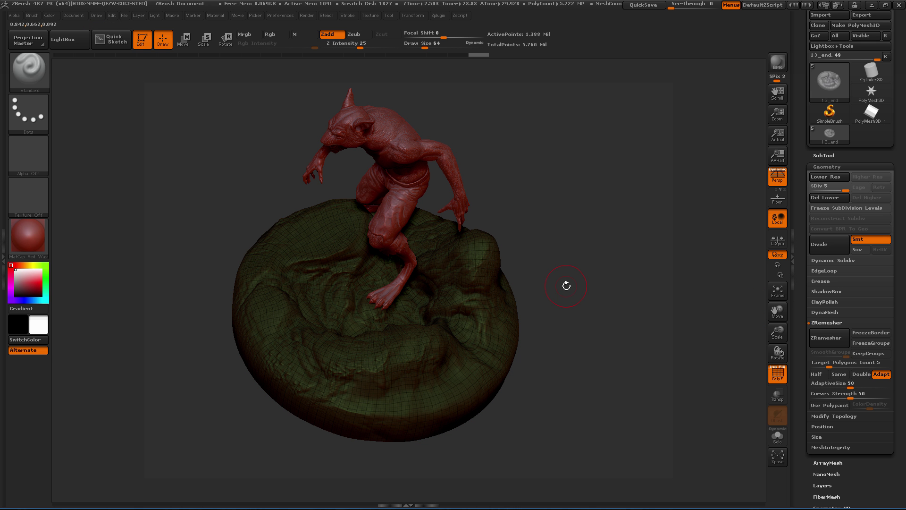
pyautogui.moveTo(566, 313); pyautogui.dragTo(608, 331)
pyautogui.moveTo(648, 299); pyautogui.dragTo(699, 307)
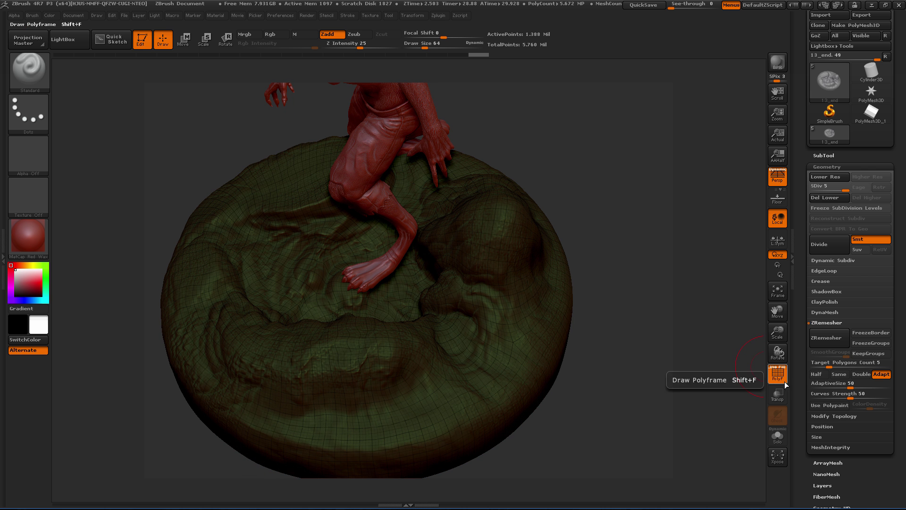
# Step: Hide PolyF, drop the base to SDiv 1, and briefly show the wireframe to check the new topology
pyautogui.click(777, 375)
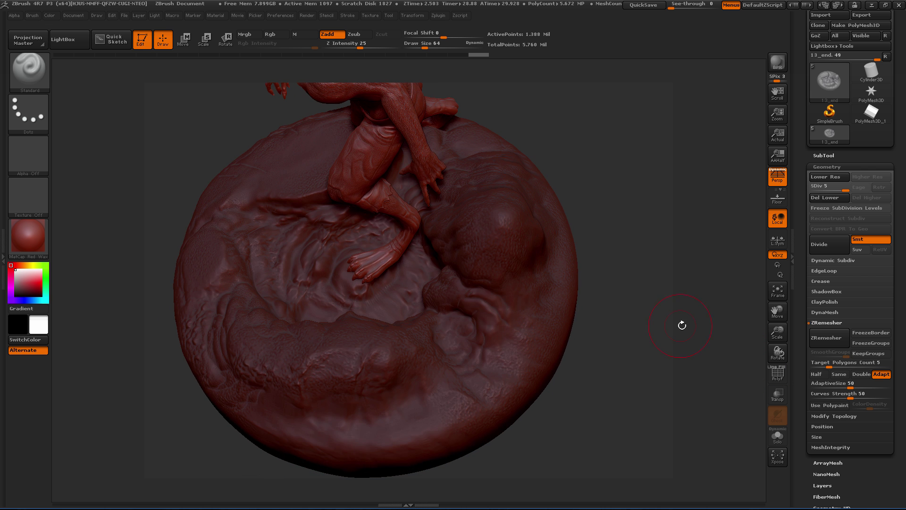
pyautogui.press('shift')
pyautogui.moveTo(632, 296)
pyautogui.mouseDown()
pyautogui.moveTo(650, 330)
pyautogui.moveTo(638, 323)
pyautogui.moveTo(601, 378)
pyautogui.moveTo(592, 279)
pyautogui.moveTo(614, 317)
pyautogui.mouseUp()
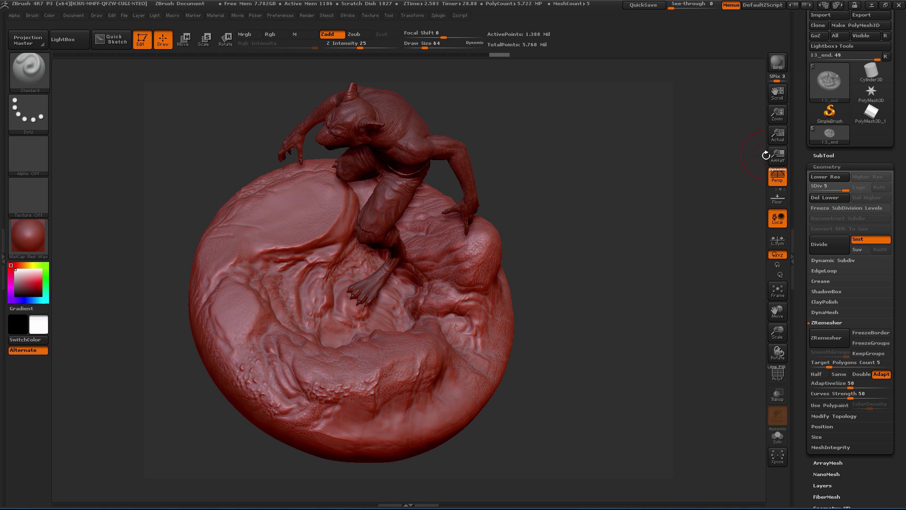
pyautogui.moveTo(844, 190); pyautogui.dragTo(807, 192)
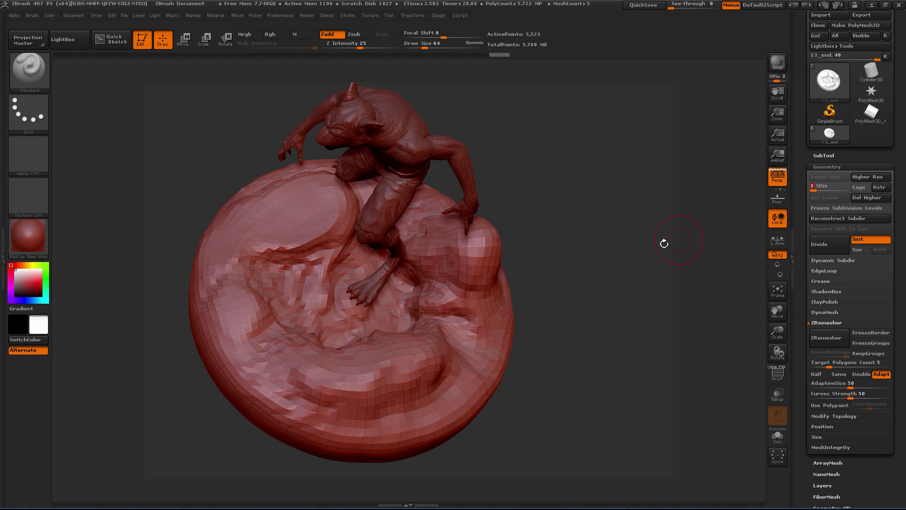
pyautogui.click(772, 377)
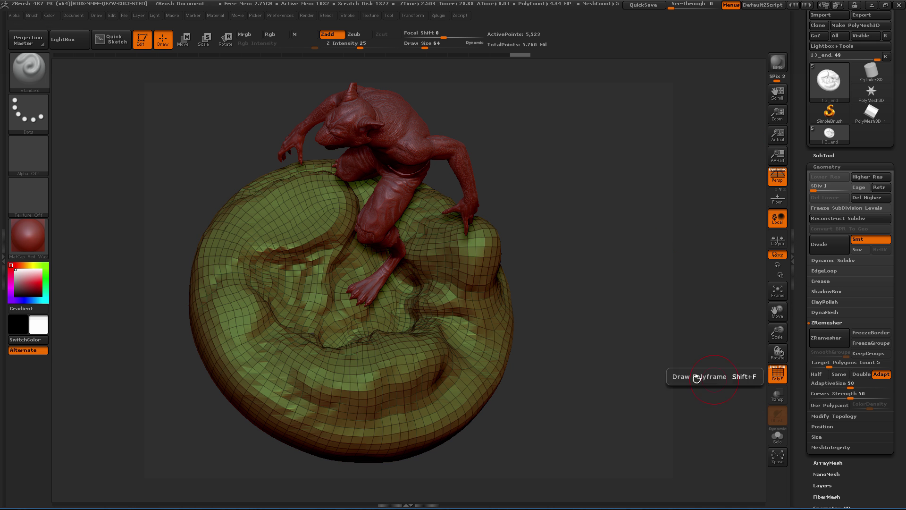
pyautogui.click(772, 377)
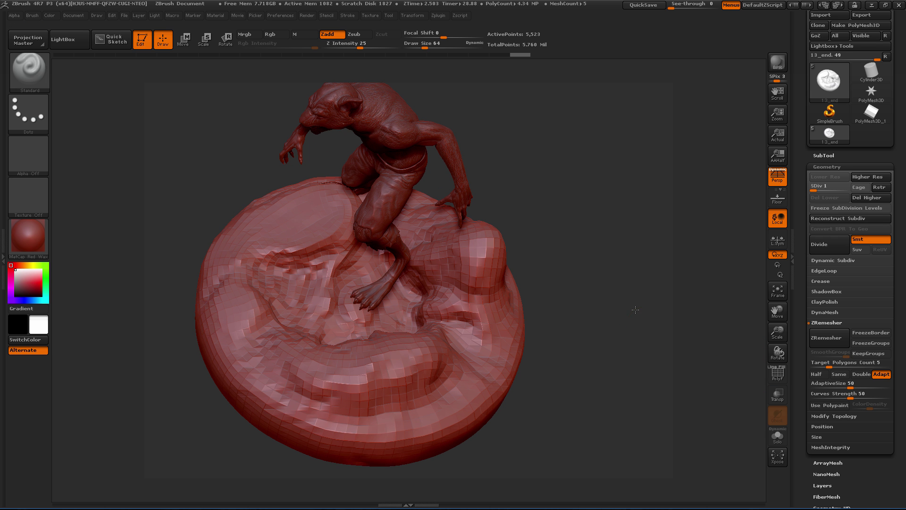
# Step: Raise the base through SDiv 3 to SDiv 5 and view its restored detail
pyautogui.click(830, 190)
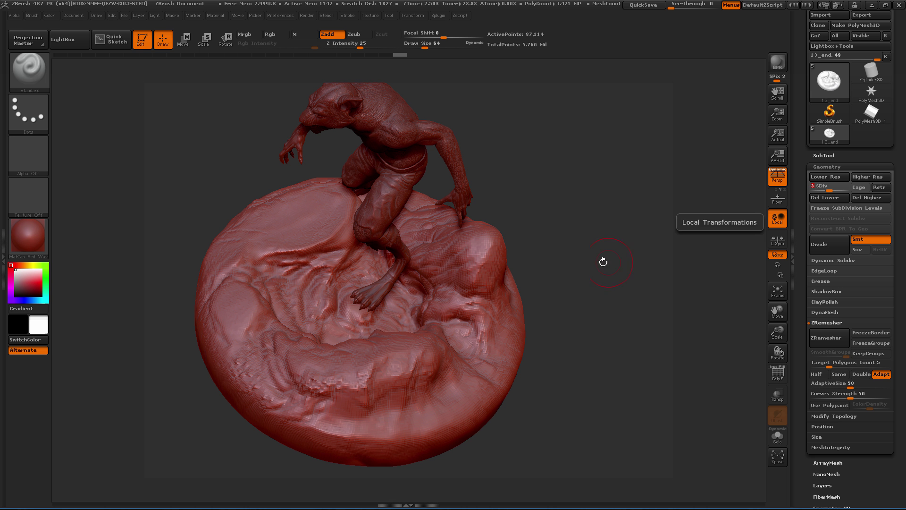
pyautogui.click(844, 189)
pyautogui.moveTo(594, 275)
pyautogui.mouseDown()
pyautogui.moveTo(617, 255)
pyautogui.moveTo(578, 277)
pyautogui.mouseUp()
# Step: Reopen the SubTool list, then zoom and rotate in on the base's rocky SDiv 5 detail
pyautogui.click(825, 155)
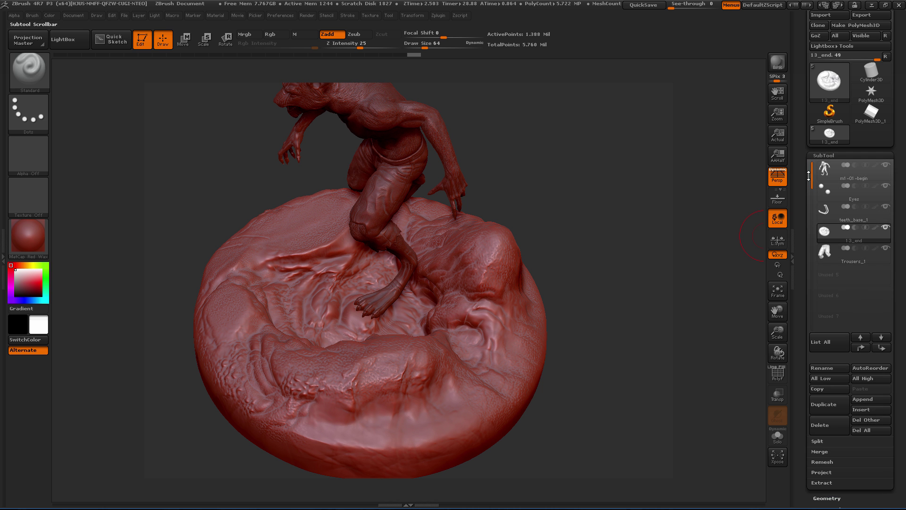
pyautogui.moveTo(825, 234)
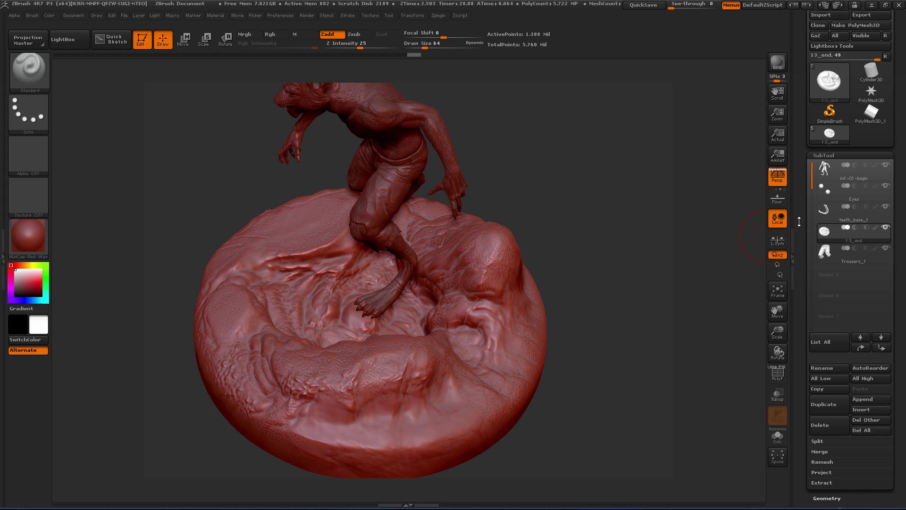
pyautogui.scroll(-3, 798, 185)
pyautogui.moveTo(674, 275); pyautogui.dragTo(441, 266)
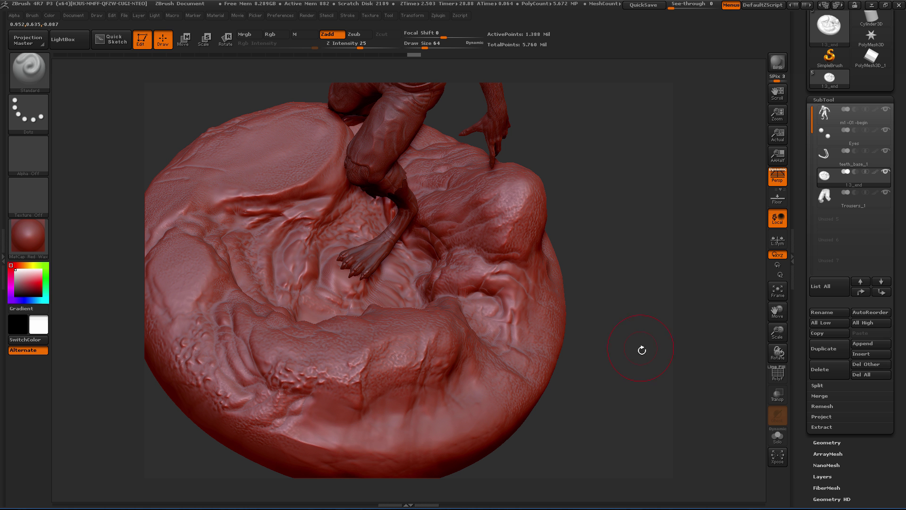
pyautogui.moveTo(595, 309); pyautogui.dragTo(751, 309)
pyautogui.moveTo(803, 330); pyautogui.dragTo(803, 266)
pyautogui.moveTo(603, 322); pyautogui.dragTo(606, 318)
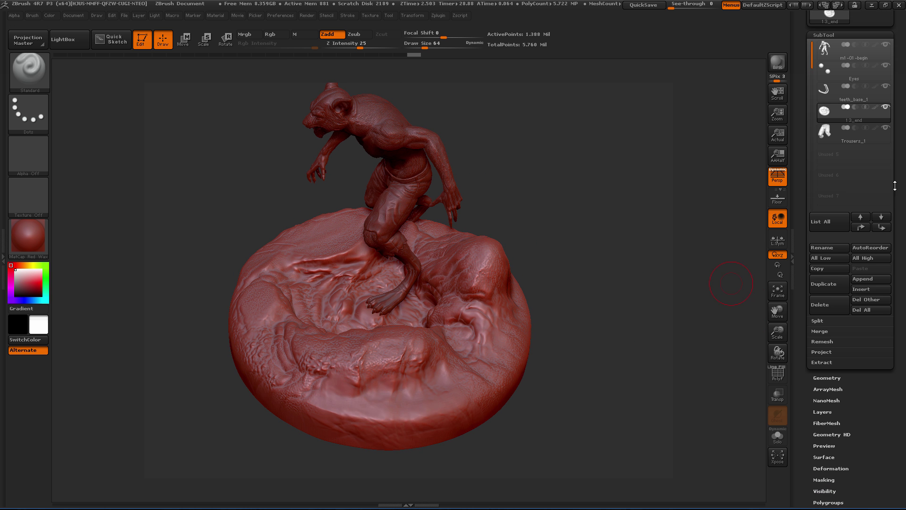
pyautogui.moveTo(836, 108)
pyautogui.moveTo(802, 154); pyautogui.dragTo(801, 204)
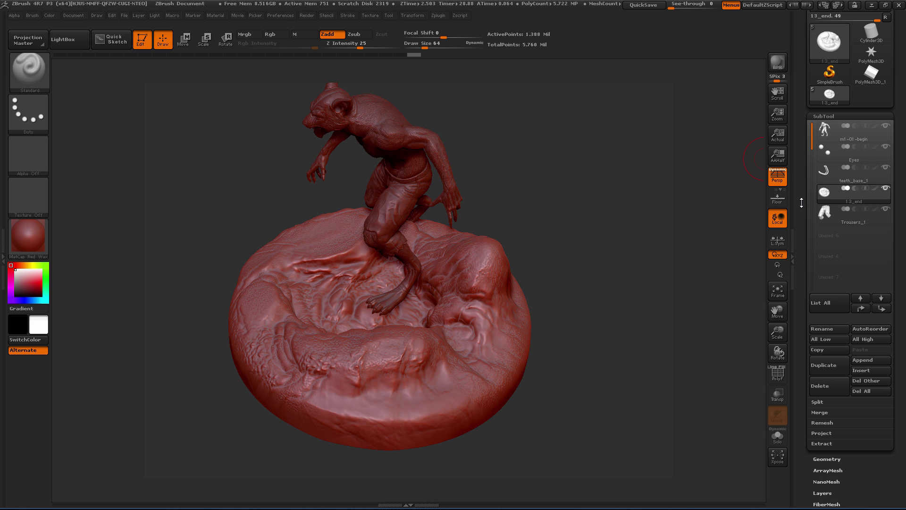
pyautogui.moveTo(571, 258); pyautogui.dragTo(608, 283)
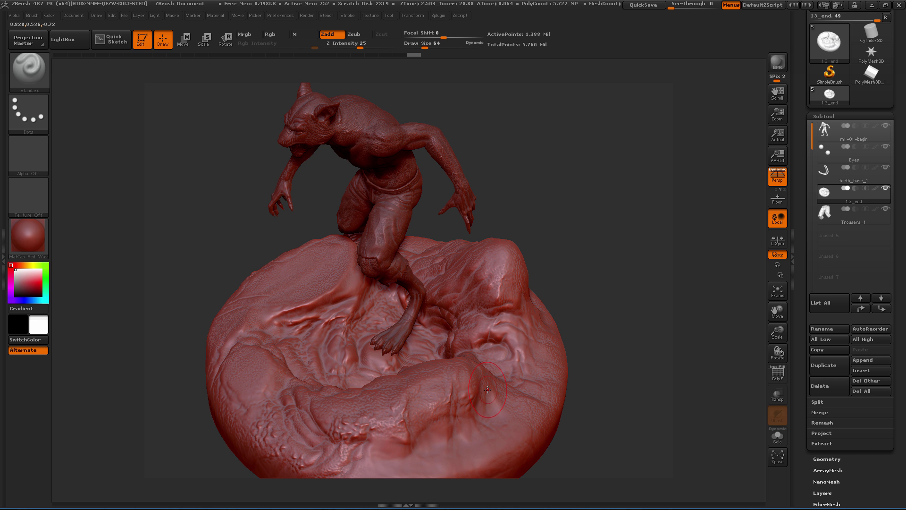
pyautogui.moveTo(627, 337)
pyautogui.mouseDown()
pyautogui.moveTo(581, 337)
pyautogui.moveTo(576, 324)
pyautogui.mouseUp()
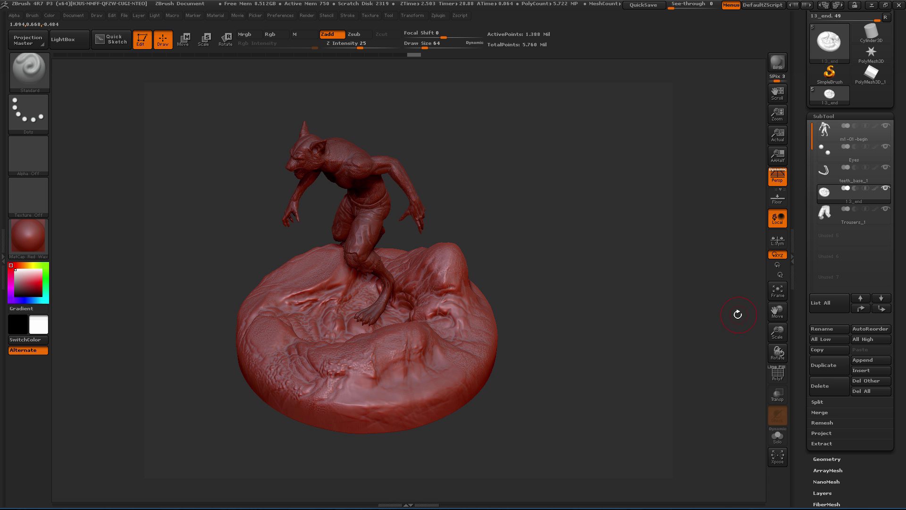